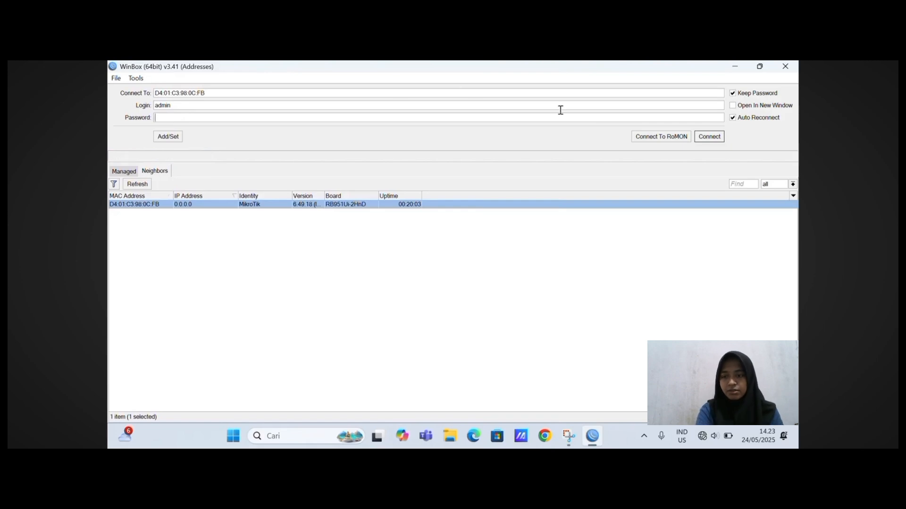
# - Connect to the discovered MikroTik router with the admin login and dismiss the password change request
pyautogui.click(700, 138)
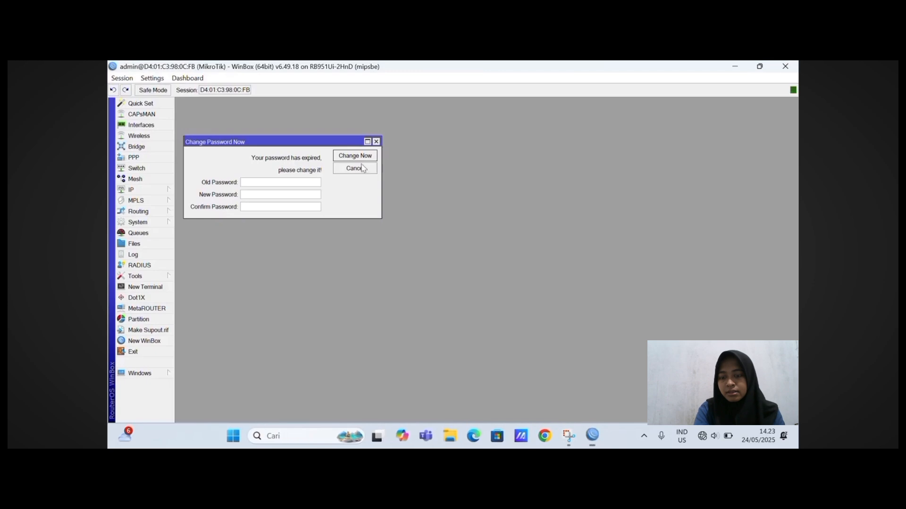
pyautogui.click(376, 141)
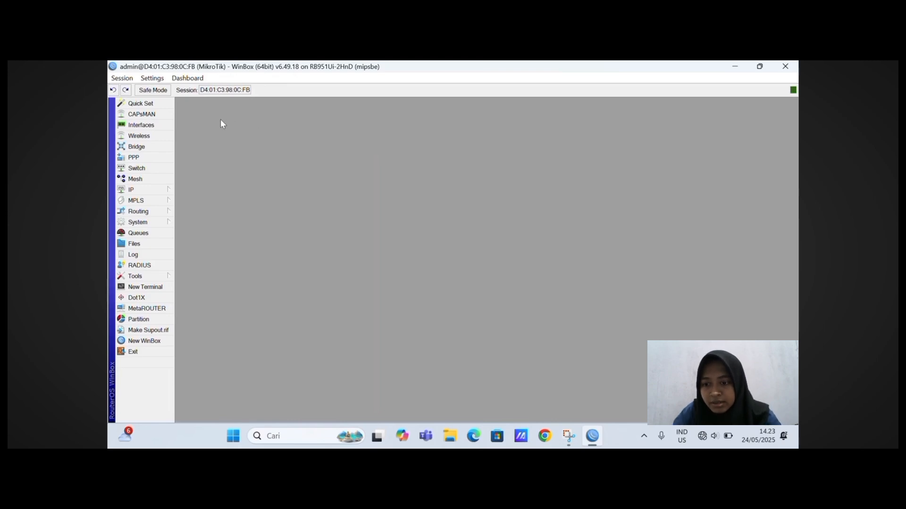
# - Rename the ether1 interface to ether1-ISP and apply the change
pyautogui.click(152, 126)
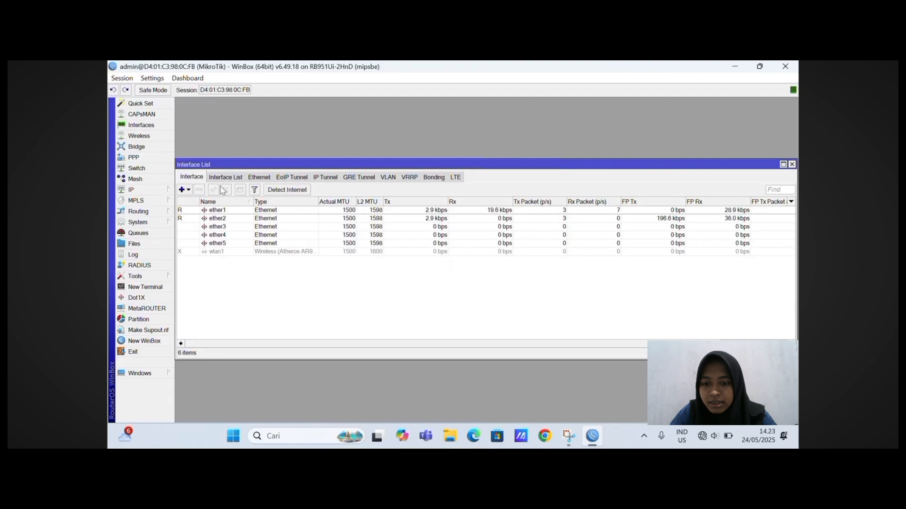
pyautogui.doubleClick(228, 211)
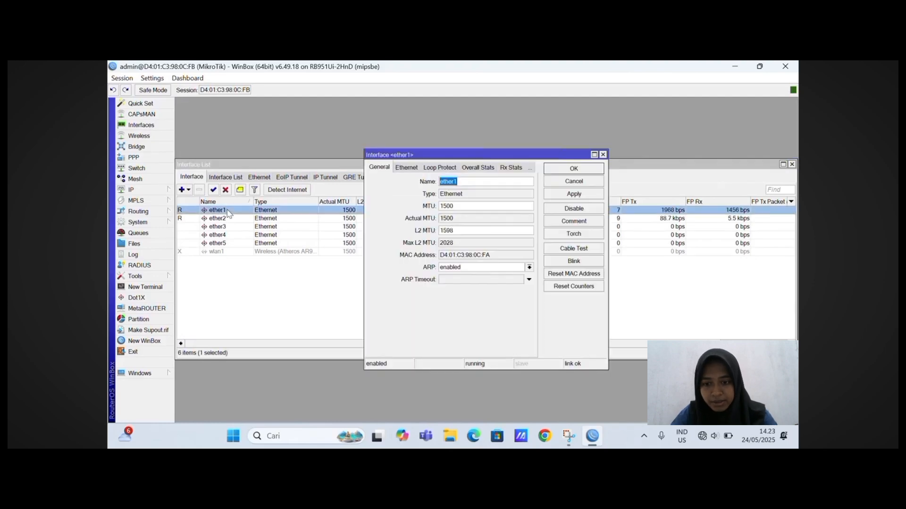
pyautogui.click(464, 182)
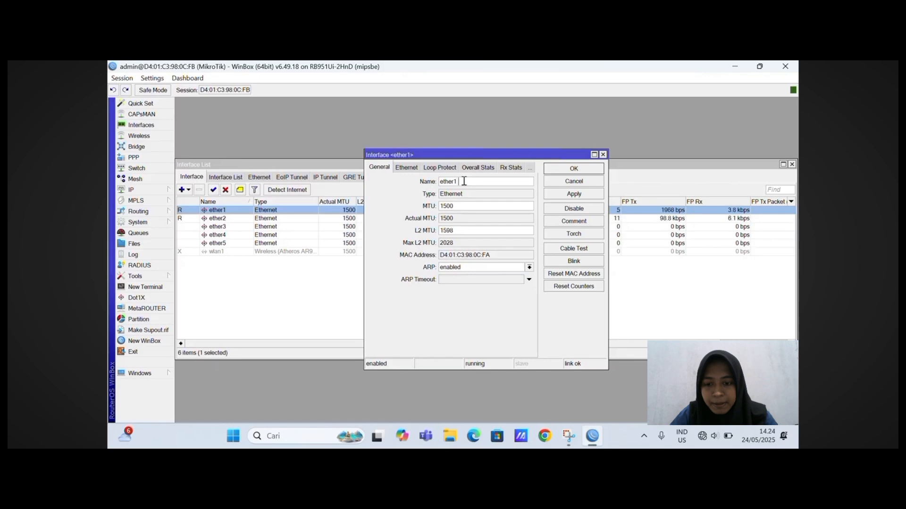
pyautogui.write('ISP')
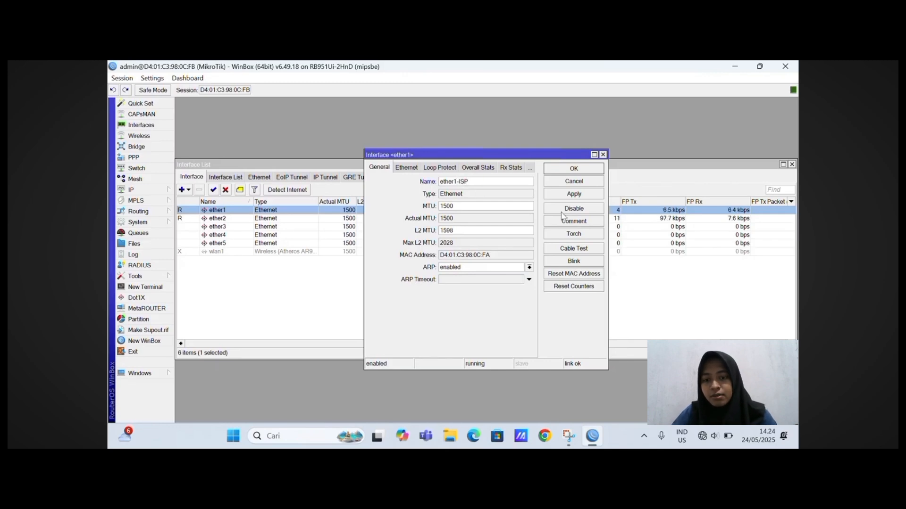
pyautogui.click(574, 197)
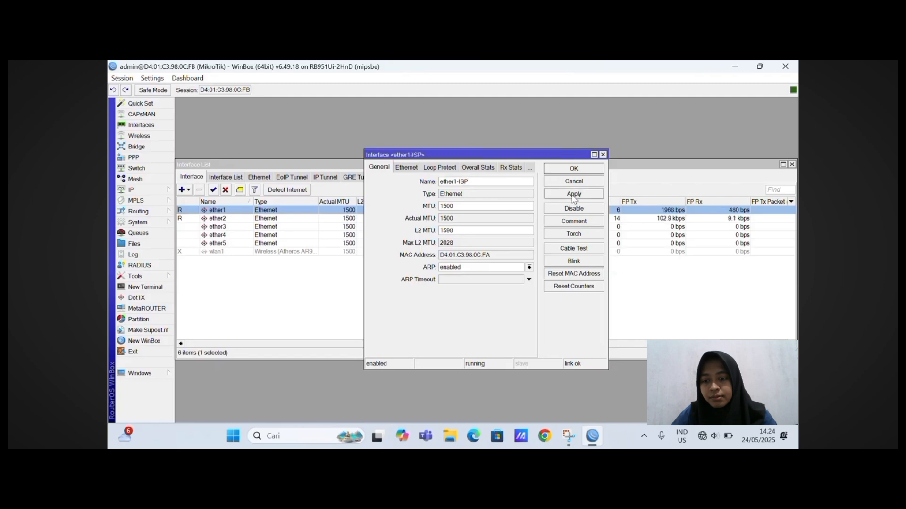
pyautogui.click(578, 168)
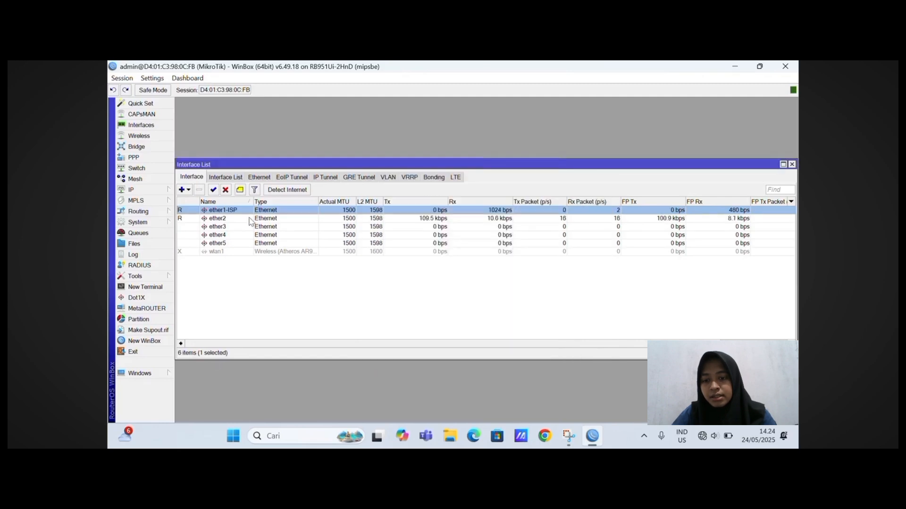
# - Rename the ether2 interface to ether2-LAN and apply the change
pyautogui.doubleClick(237, 220)
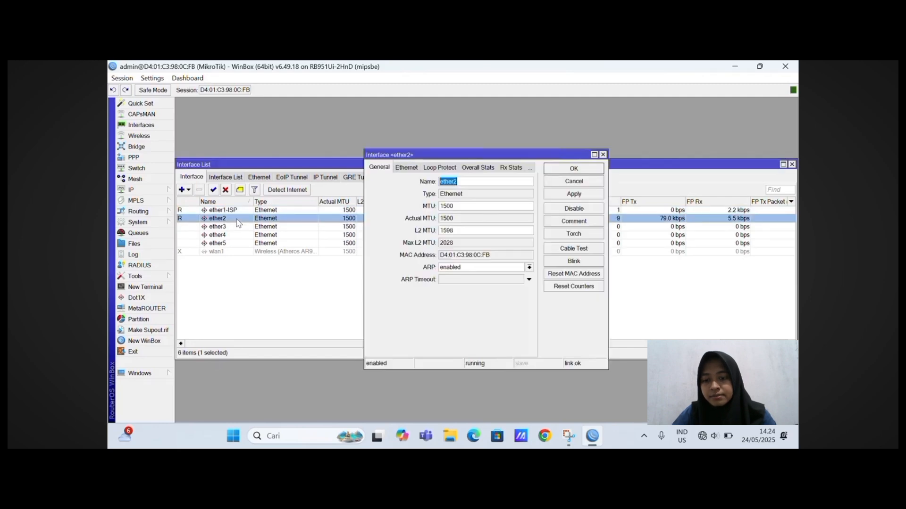
pyautogui.click(465, 178)
pyautogui.write('-LAN')
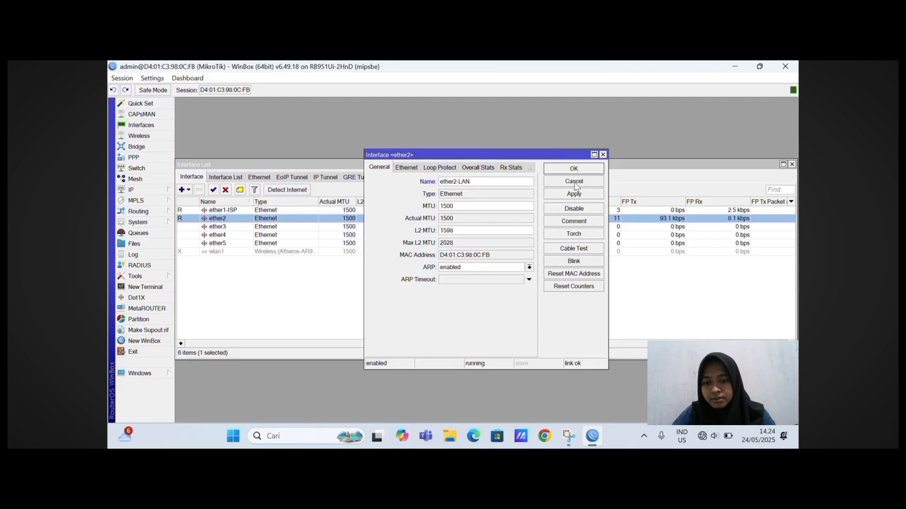
pyautogui.click(569, 197)
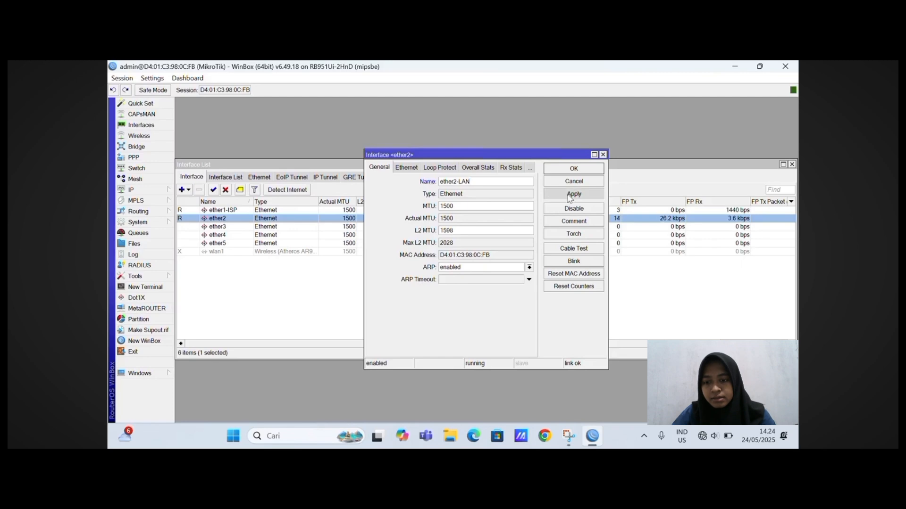
pyautogui.click(574, 170)
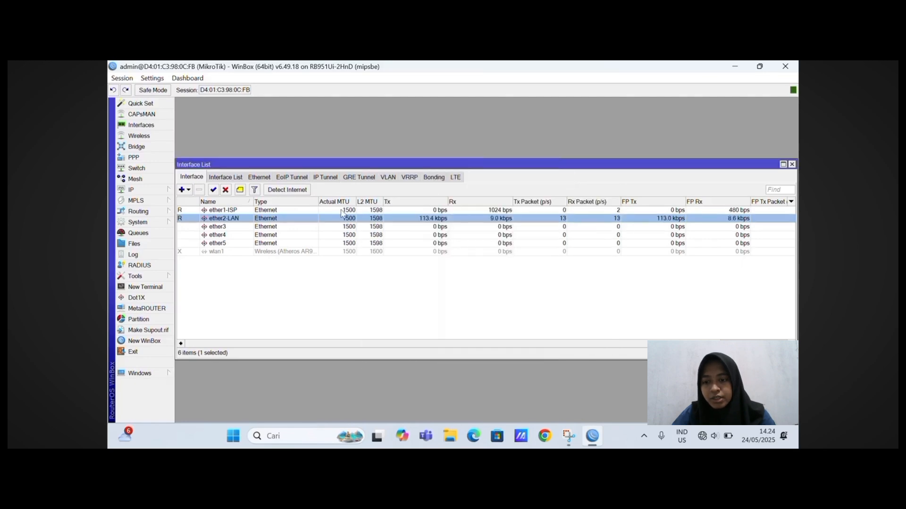
# - Add the IP address 192.168.28.6/26 to the ether2-LAN interface
pyautogui.click(158, 190)
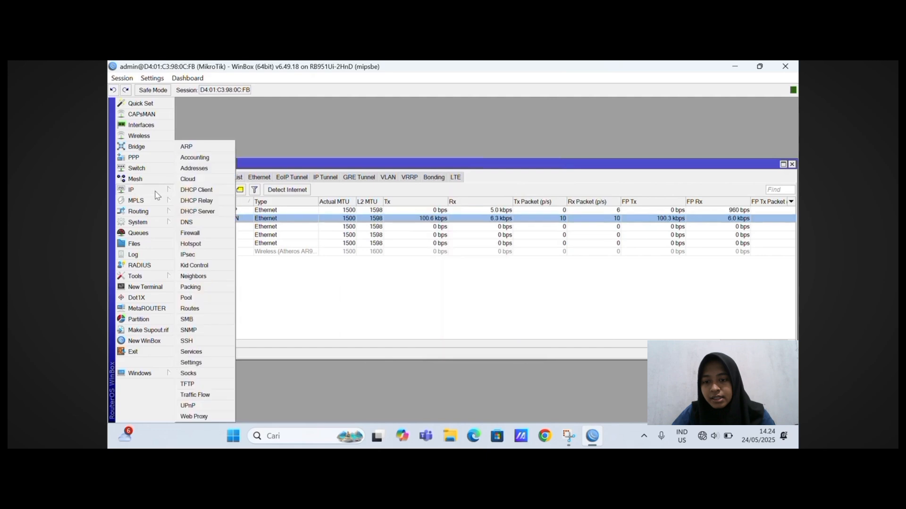
pyautogui.click(210, 170)
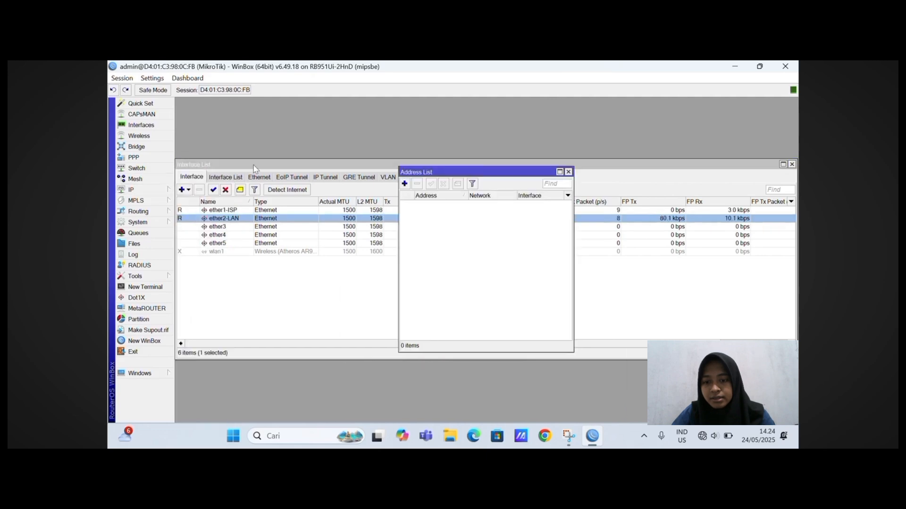
pyautogui.click(404, 183)
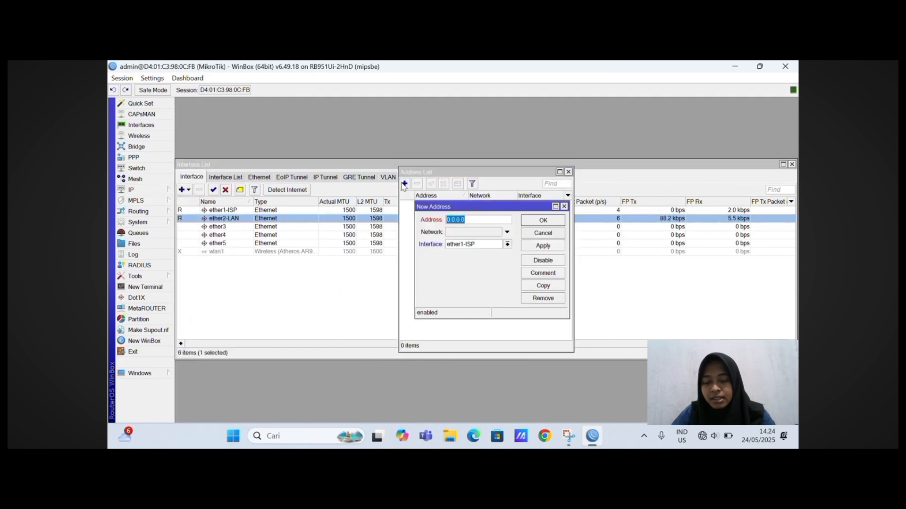
pyautogui.doubleClick(470, 219)
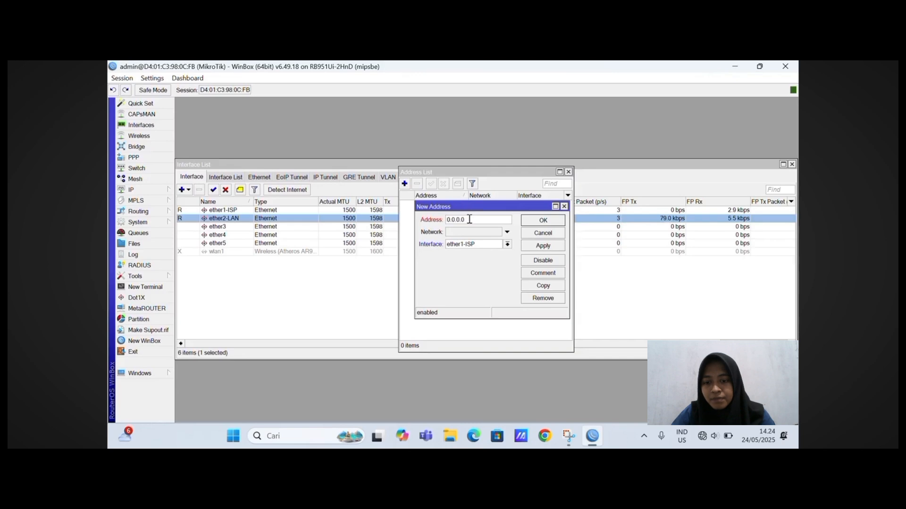
pyautogui.write('192.168.28.6/26')
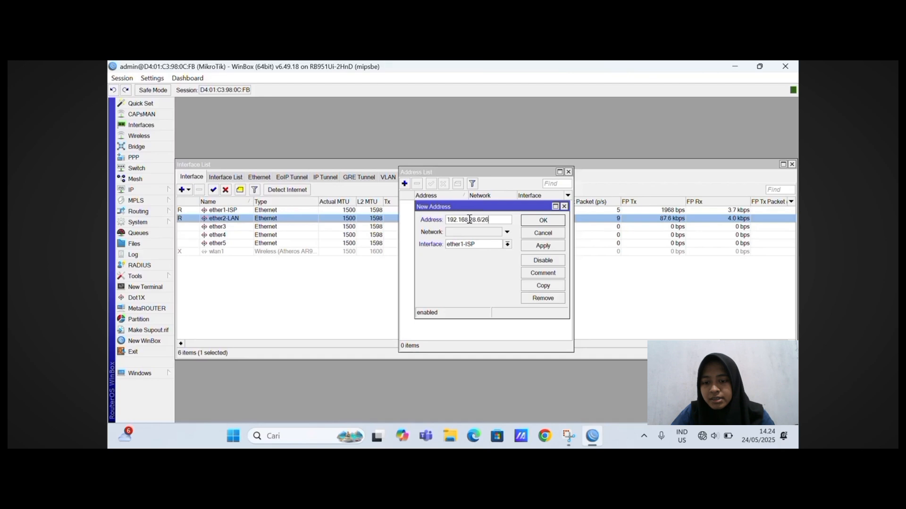
pyautogui.click(507, 245)
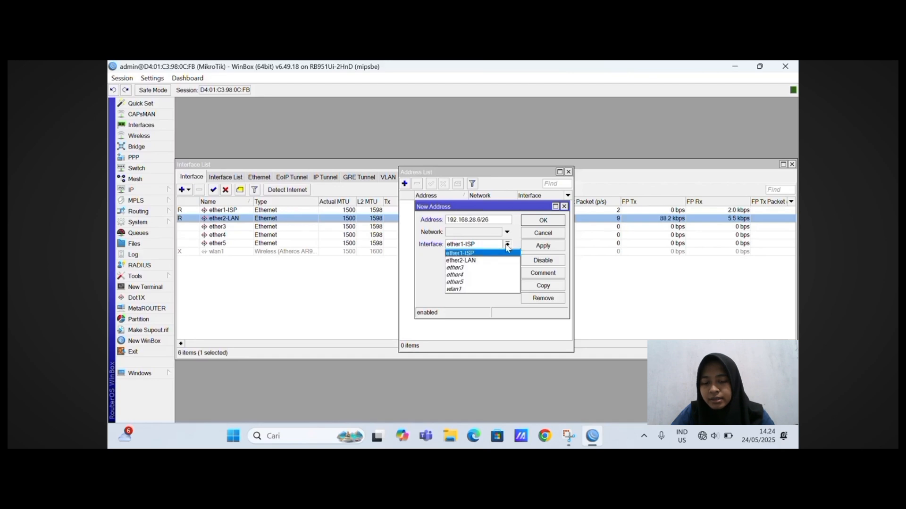
pyautogui.click(503, 261)
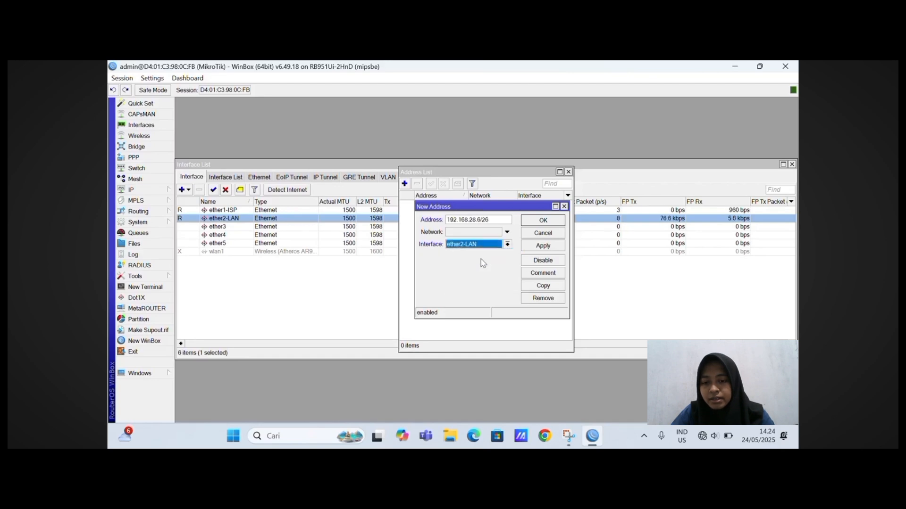
pyautogui.click(530, 249)
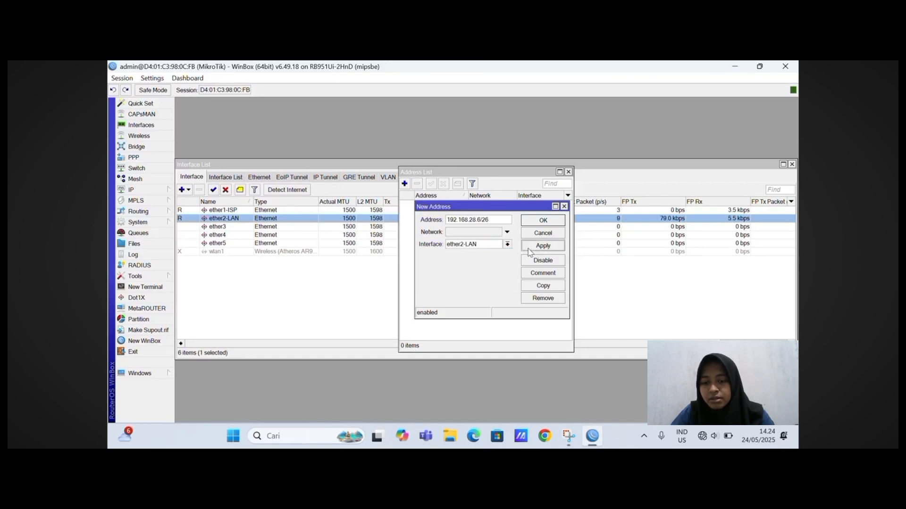
pyautogui.click(543, 222)
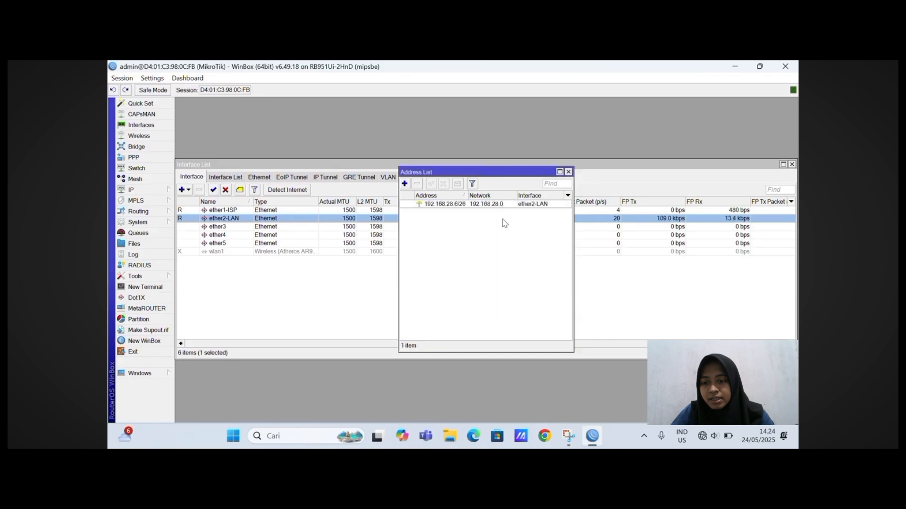
# - Add a DHCP client on ether1-ISP with peer DNS, peer NTP and the default route enabled
pyautogui.click(159, 190)
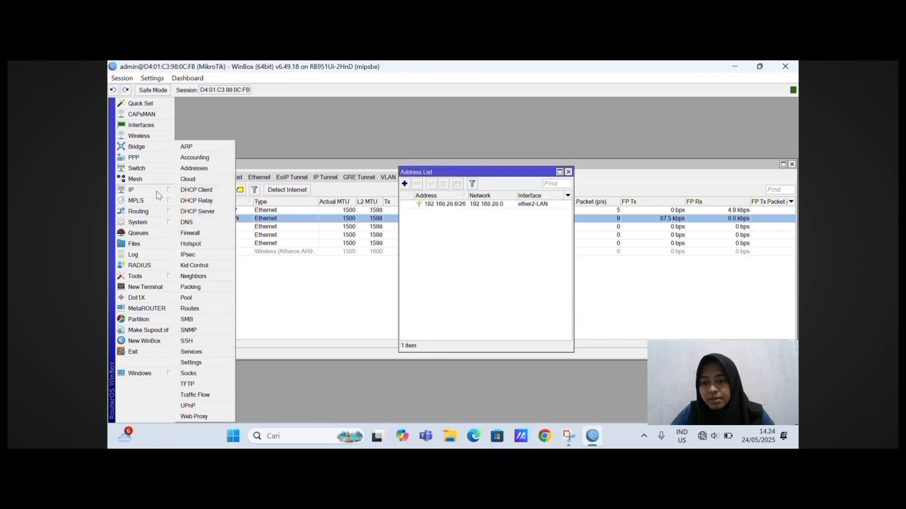
pyautogui.click(202, 191)
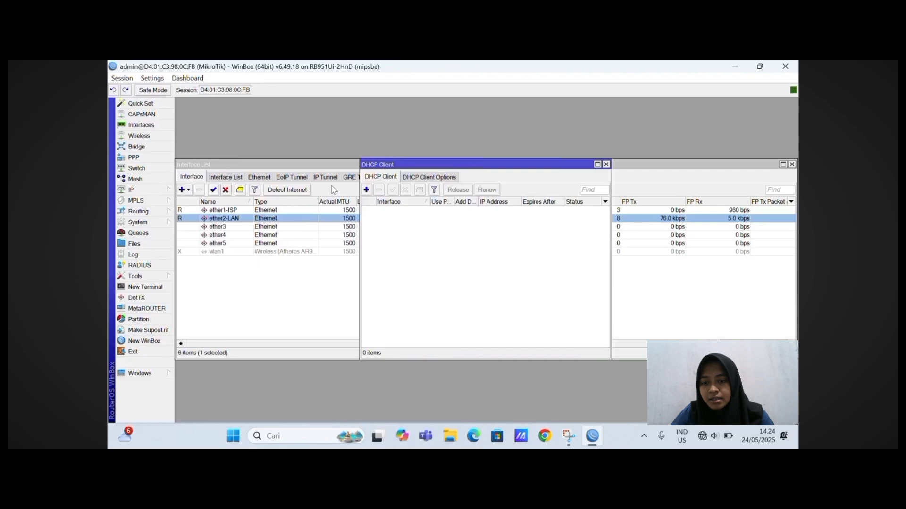
pyautogui.click(367, 190)
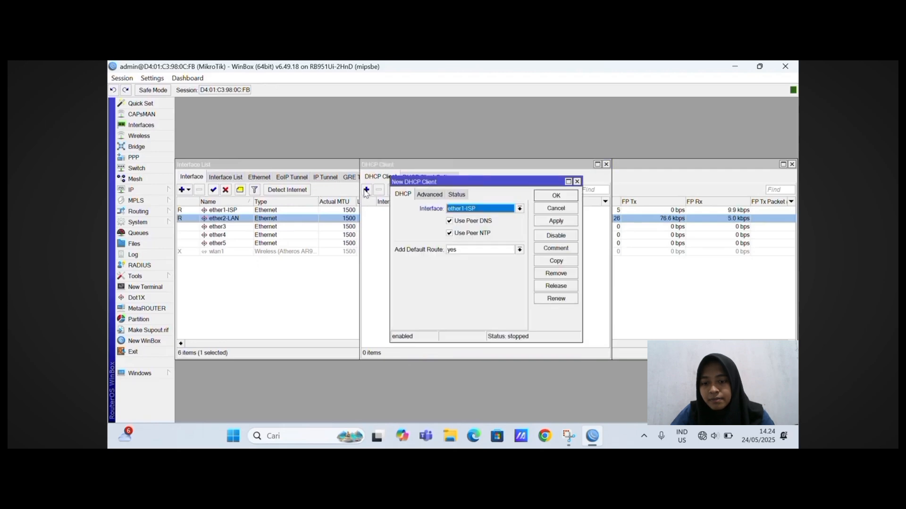
pyautogui.click(556, 221)
pyautogui.click(557, 196)
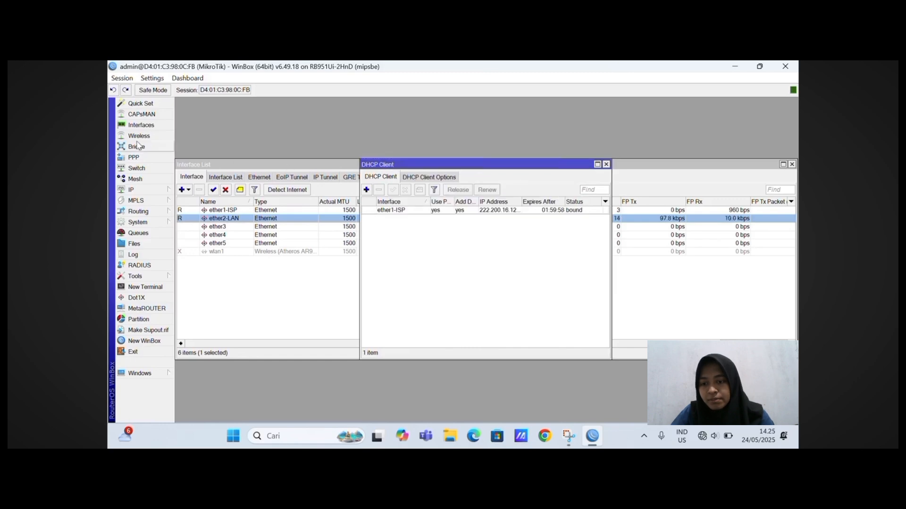
# - Set up a DHCP server on ether2-LAN with DHCP Setup, accepting all the suggested values
pyautogui.click(132, 193)
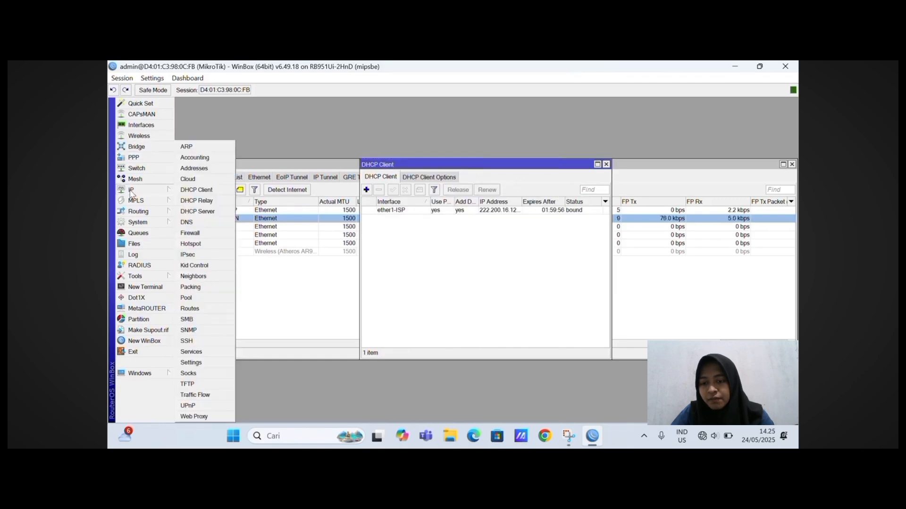
pyautogui.click(199, 214)
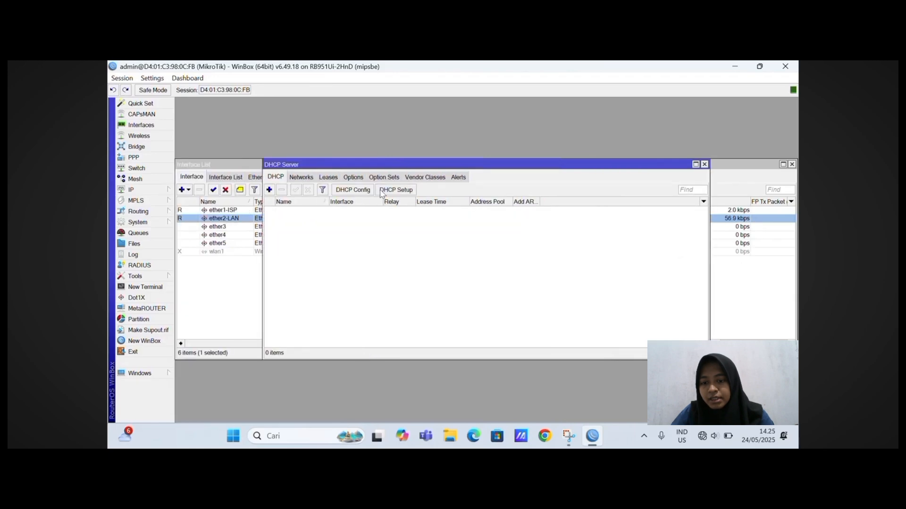
pyautogui.click(382, 191)
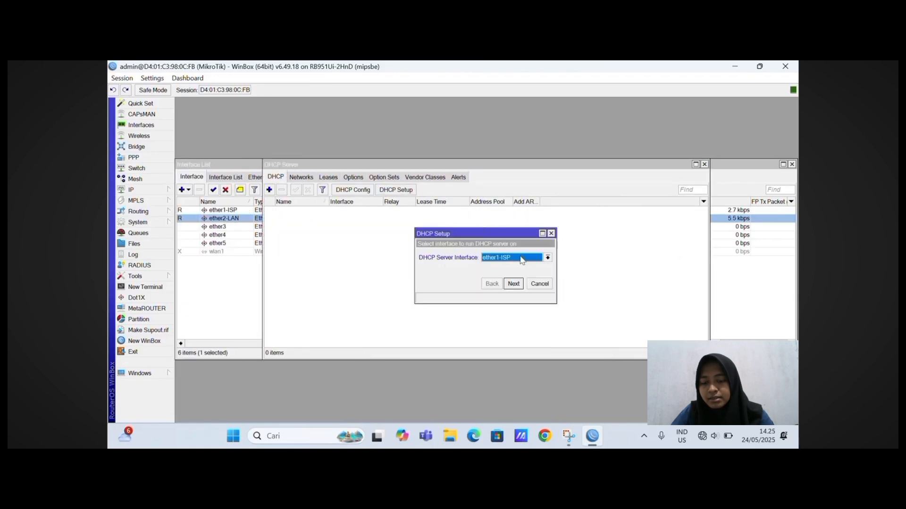
pyautogui.click(547, 258)
pyautogui.click(521, 274)
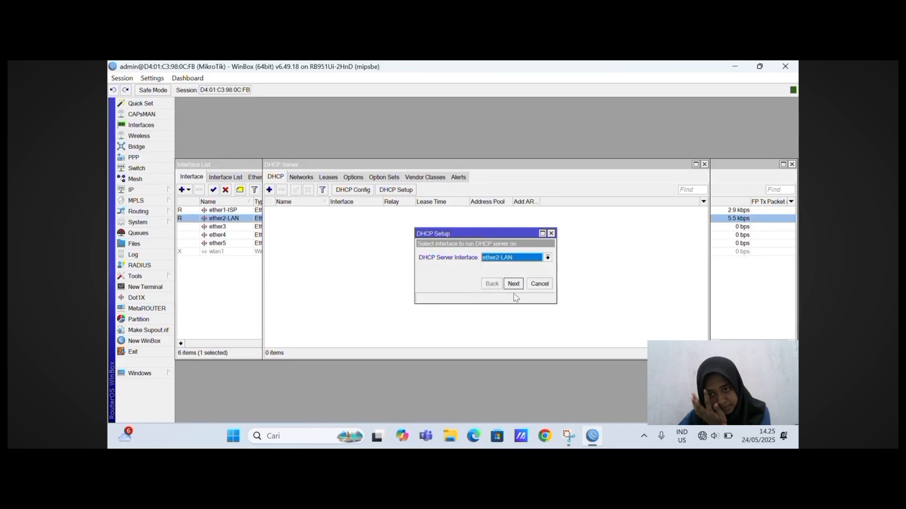
pyautogui.click(515, 285)
pyautogui.click(514, 284)
pyautogui.click(514, 283)
pyautogui.click(514, 284)
pyautogui.click(514, 284)
pyautogui.click(515, 284)
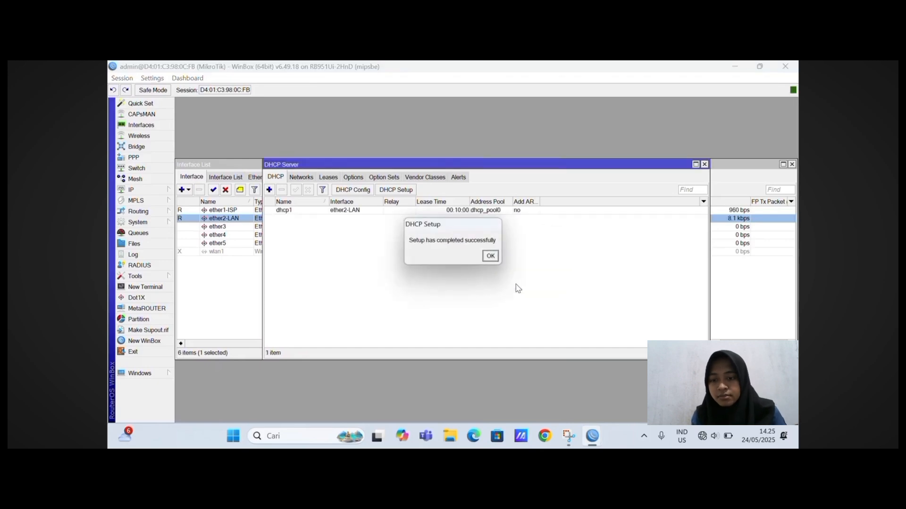
pyautogui.click(491, 256)
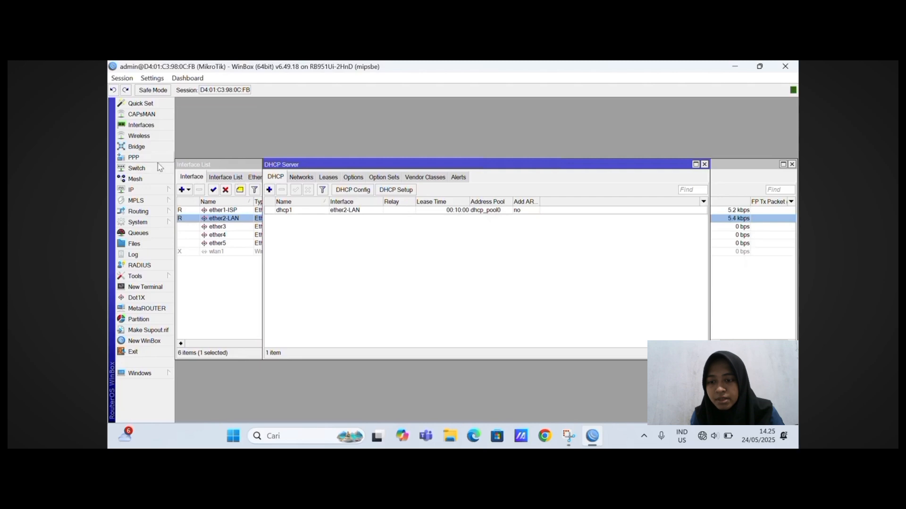
# - Set the router's DNS servers to 8.8.8.8 and 8.8.4.4, allow remote requests, and save the DNS settings
pyautogui.click(154, 191)
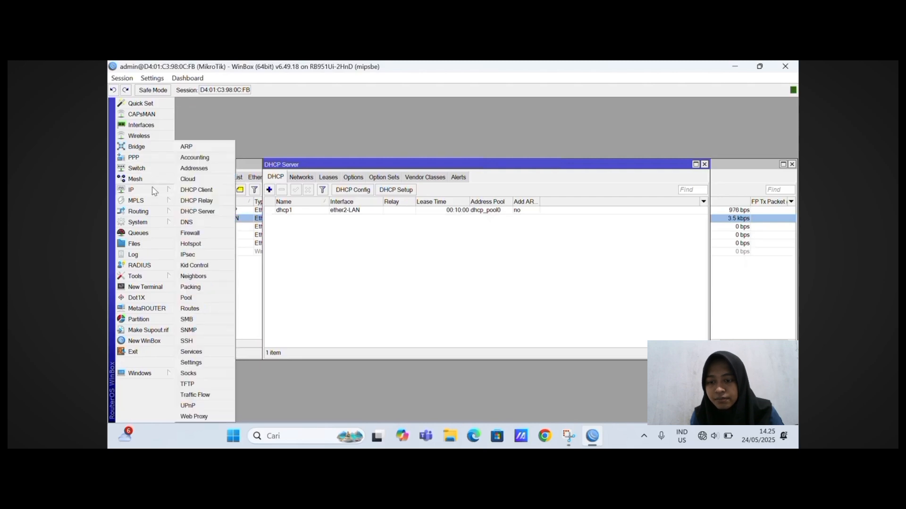
pyautogui.click(196, 213)
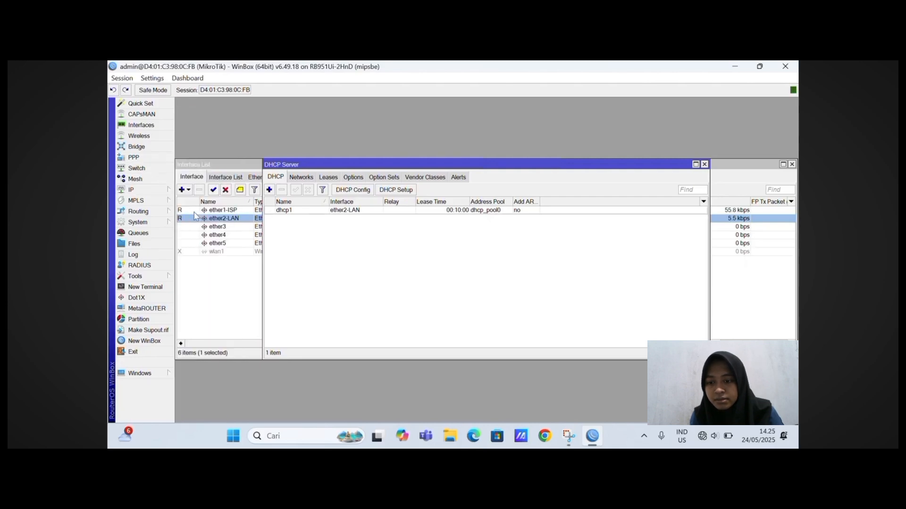
pyautogui.click(141, 193)
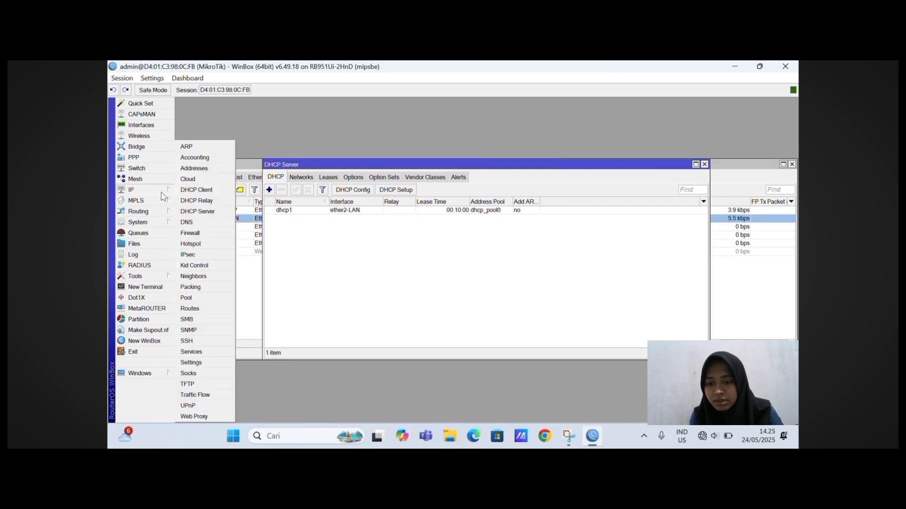
pyautogui.click(196, 223)
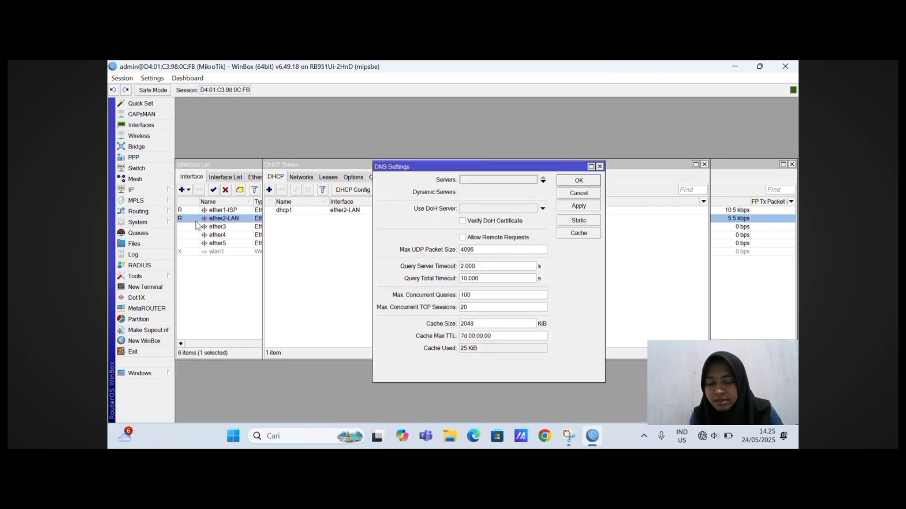
pyautogui.click(499, 180)
pyautogui.write('8.8.8.8')
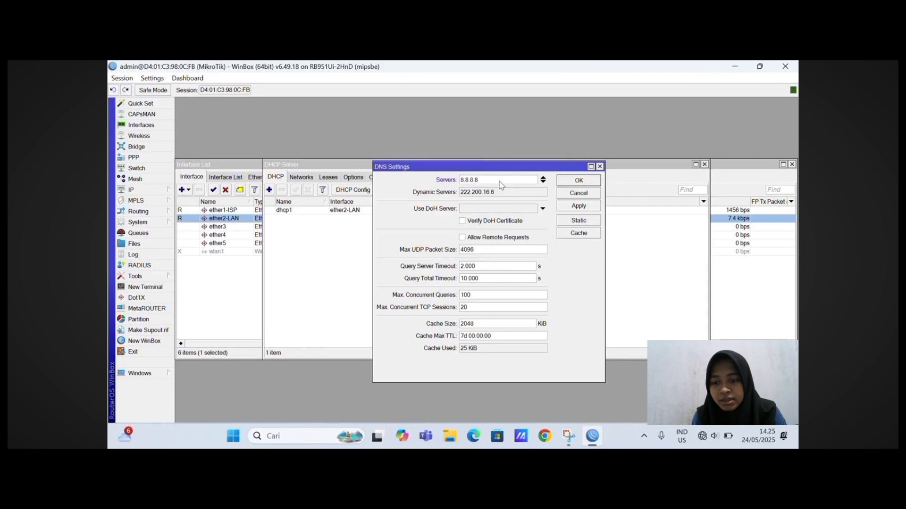
pyautogui.click(543, 182)
pyautogui.write('8.8.')
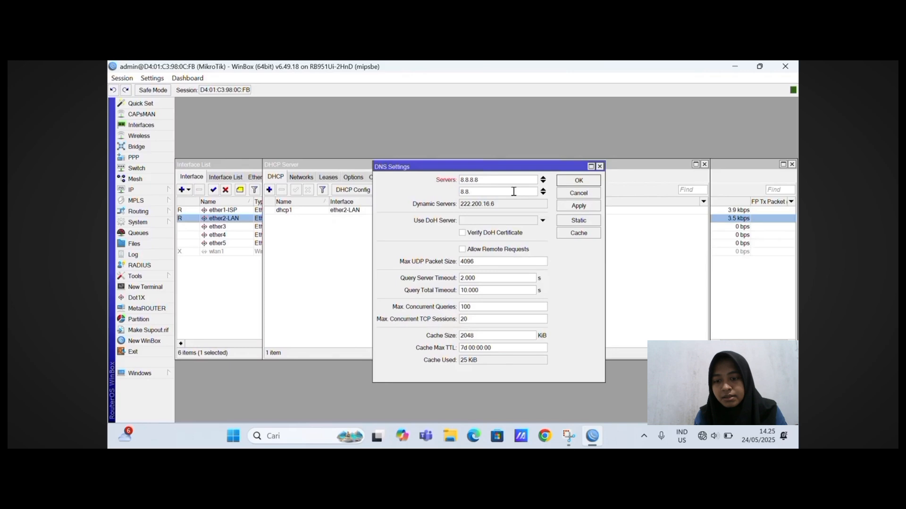
pyautogui.write('4.4')
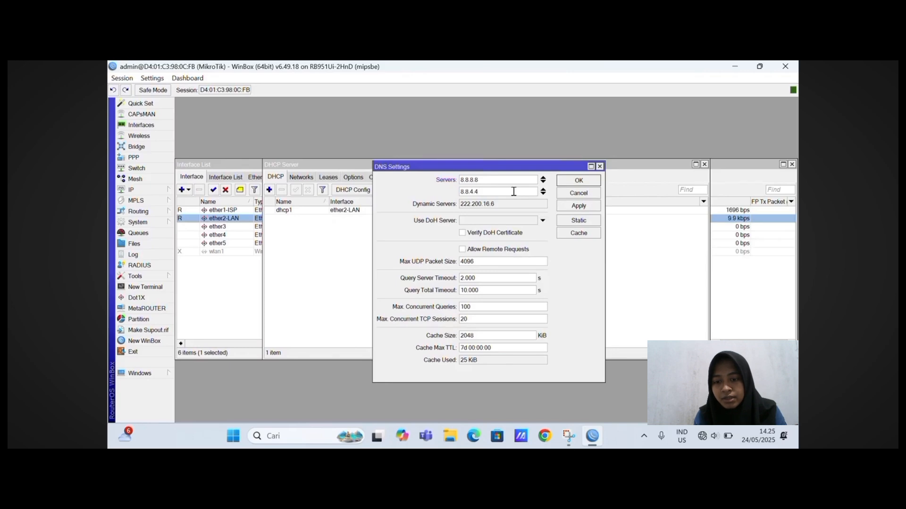
pyautogui.click(463, 250)
pyautogui.click(566, 208)
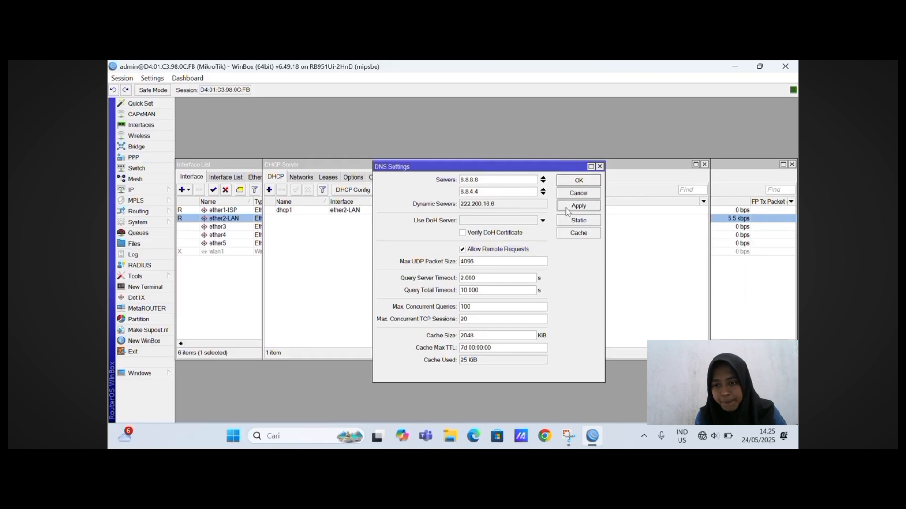
pyautogui.click(576, 183)
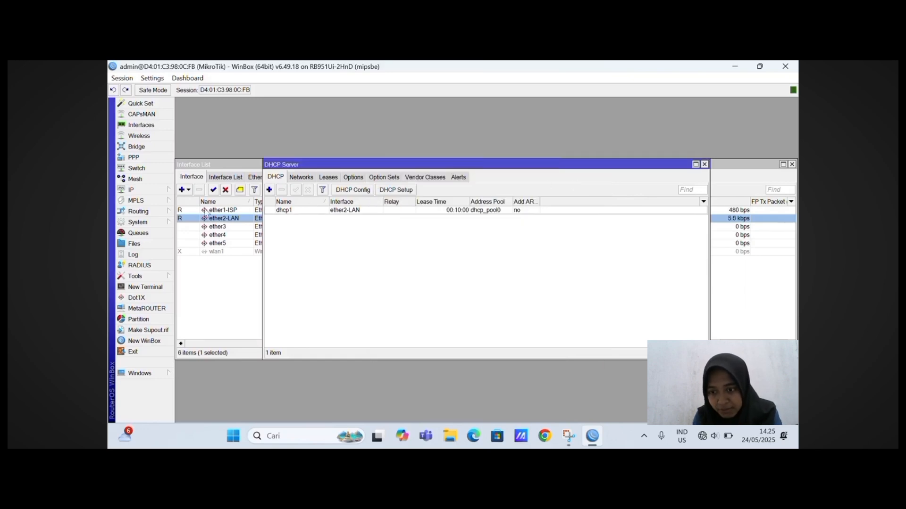
# - Add a firewall NAT rule with chain srcnat, out interface ether1-ISP and action masquerade
pyautogui.click(163, 191)
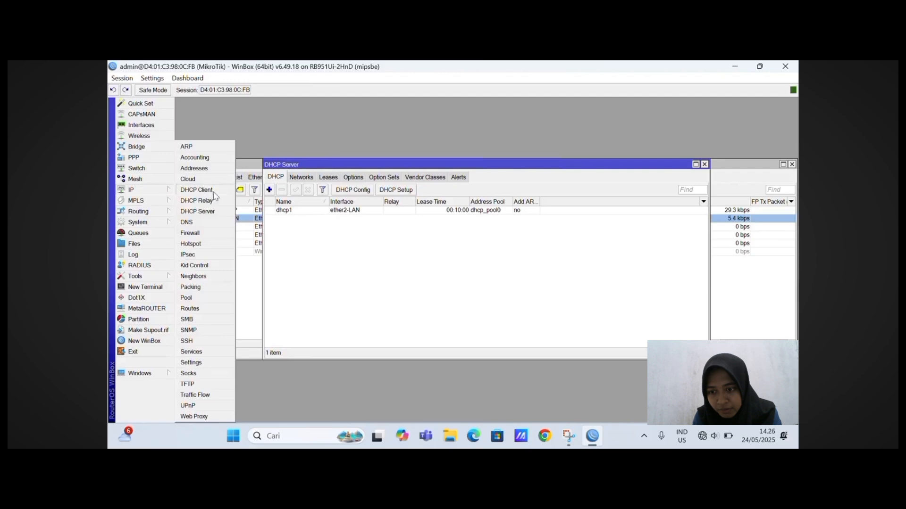
pyautogui.click(204, 237)
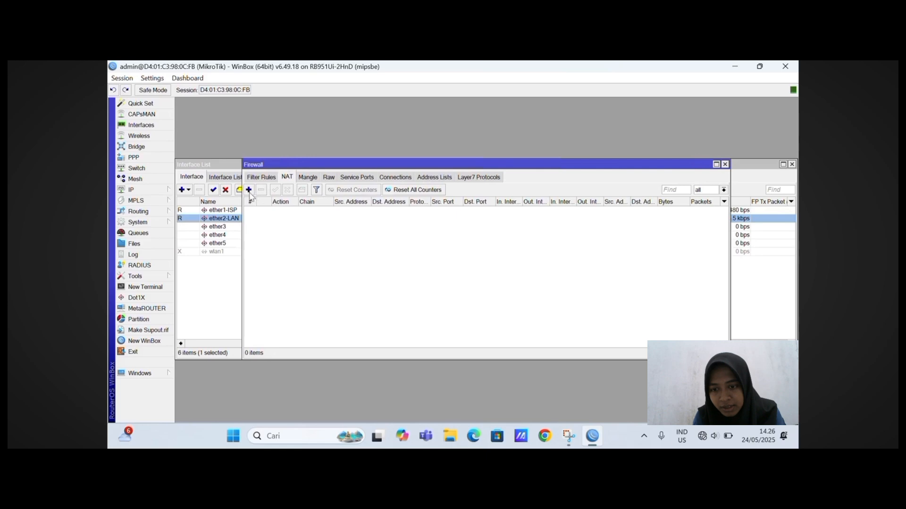
pyautogui.click(248, 190)
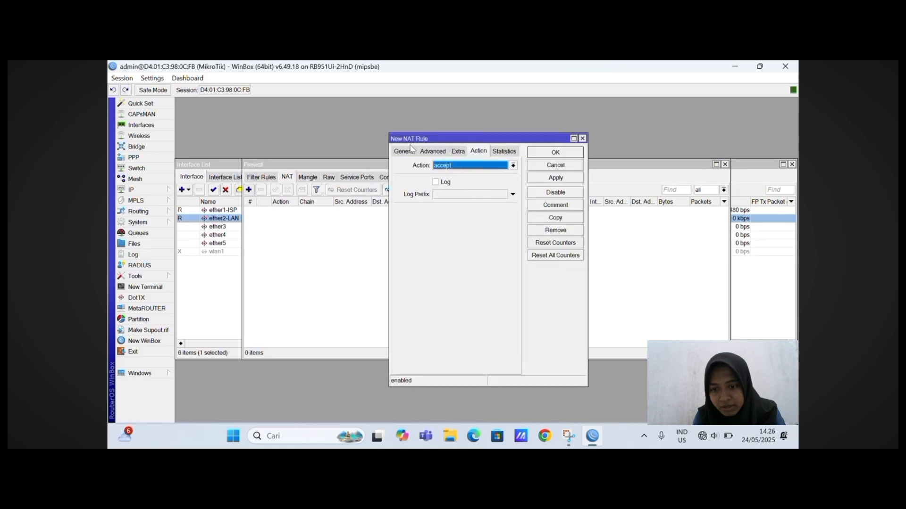
pyautogui.click(403, 151)
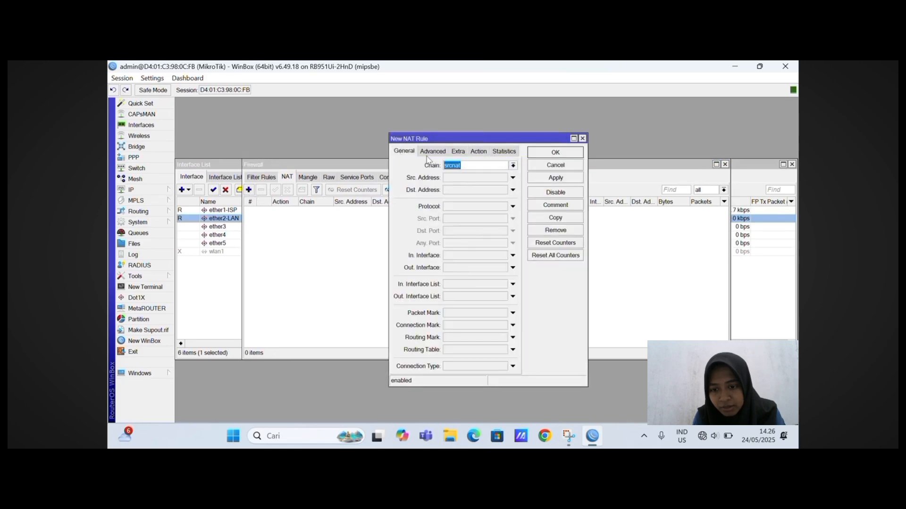
pyautogui.click(457, 267)
pyautogui.click(481, 277)
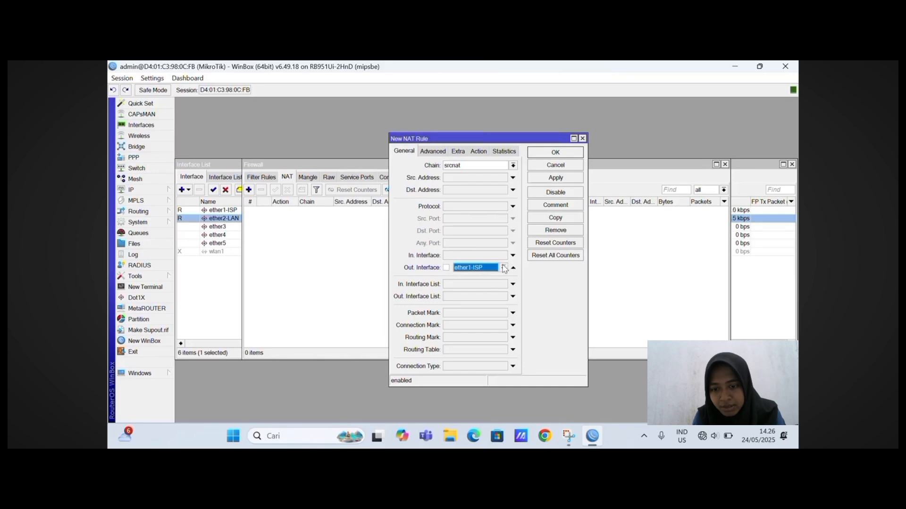
pyautogui.click(478, 152)
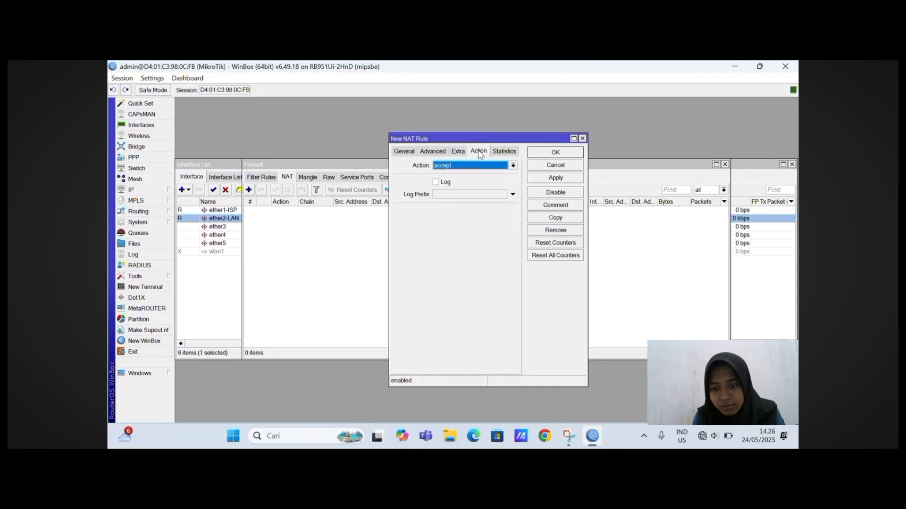
pyautogui.click(467, 166)
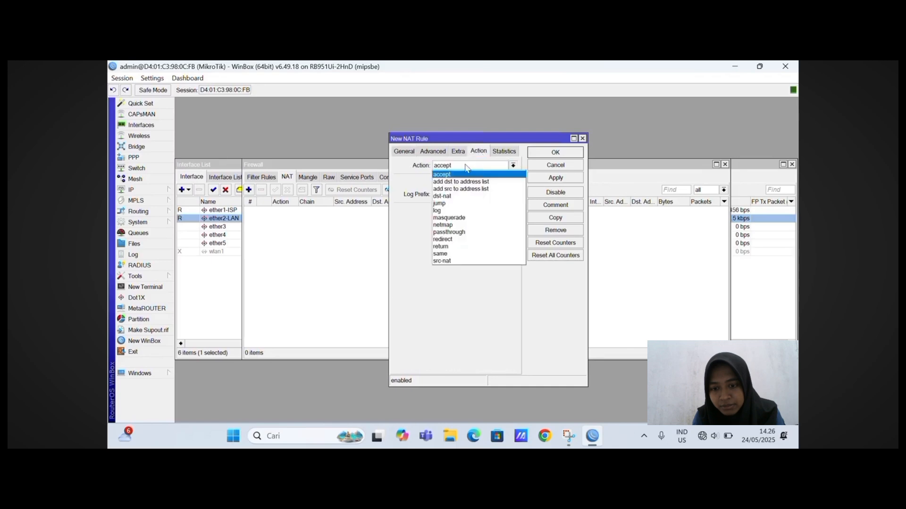
pyautogui.click(447, 218)
pyautogui.click(539, 179)
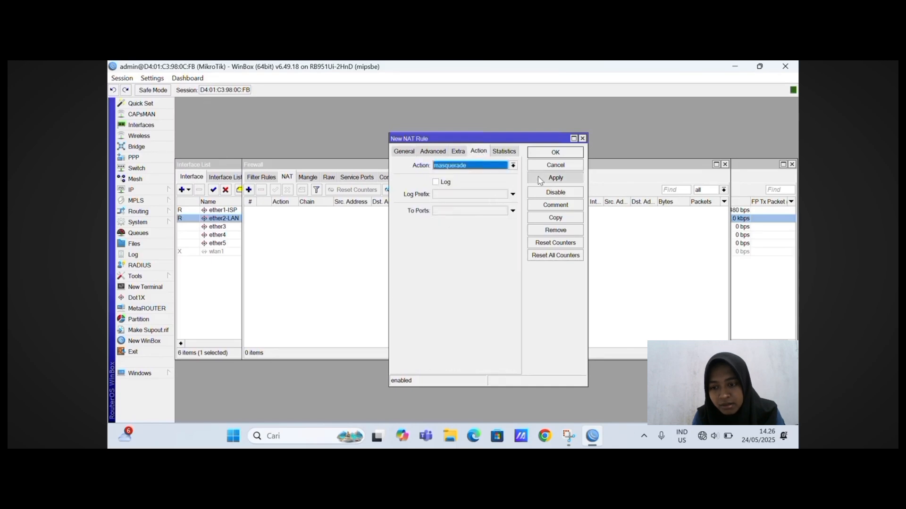
pyautogui.click(552, 153)
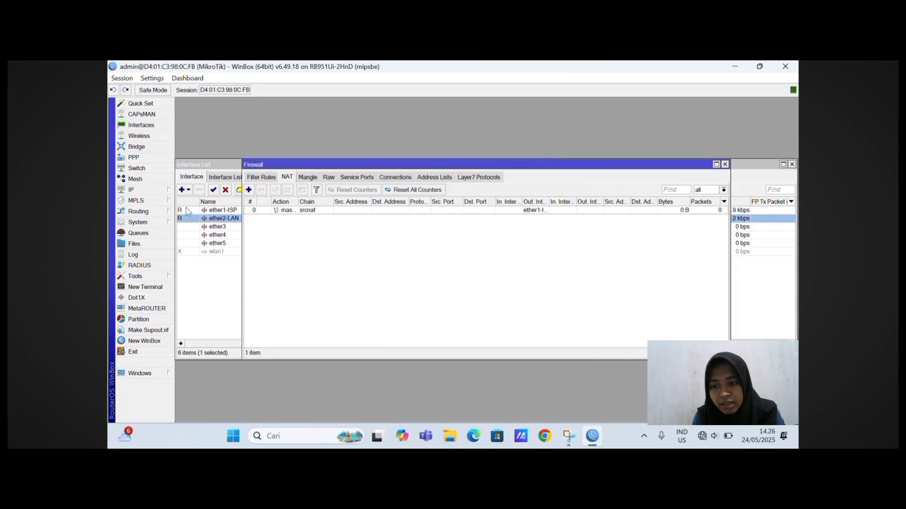
# - Open a router terminal, decline viewing the software license, and enter and repeat the new admin password
pyautogui.click(133, 288)
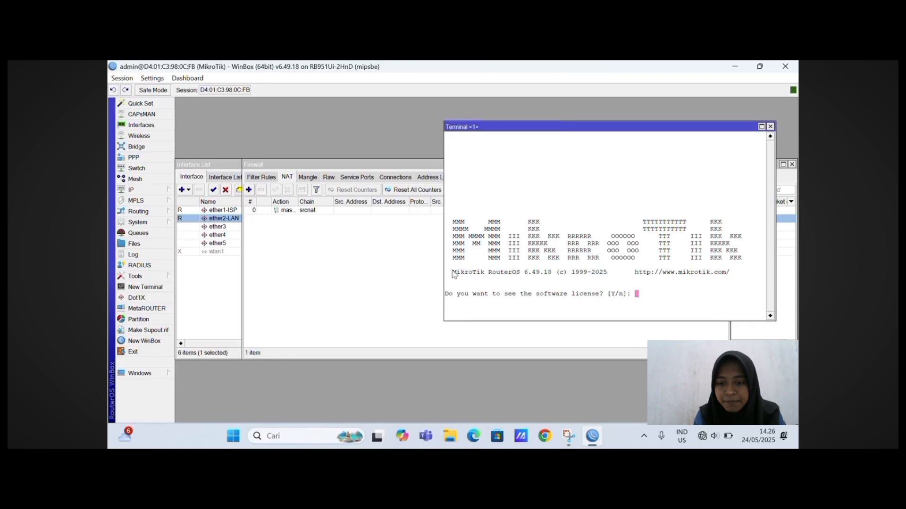
pyautogui.write('n')
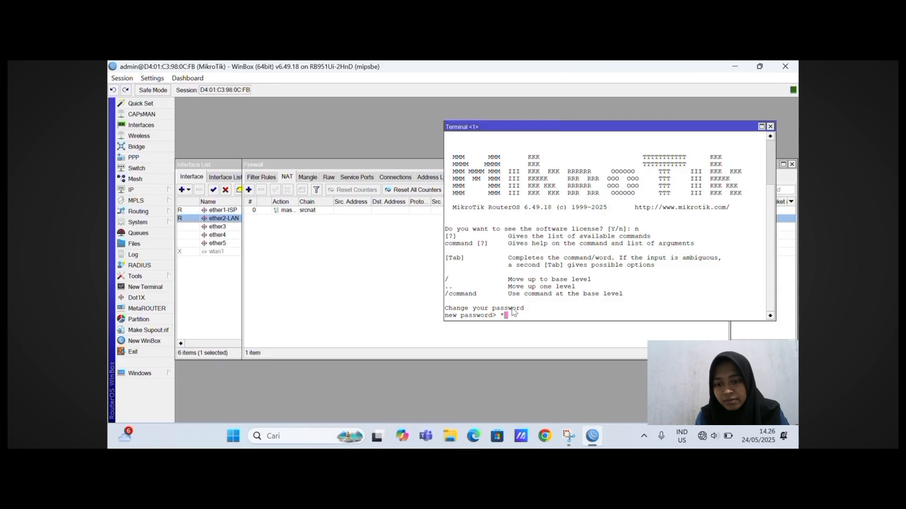
pyautogui.press('BackSpace')
pyautogui.press('BackSpace')
pyautogui.press('Return')
pyautogui.write('****')
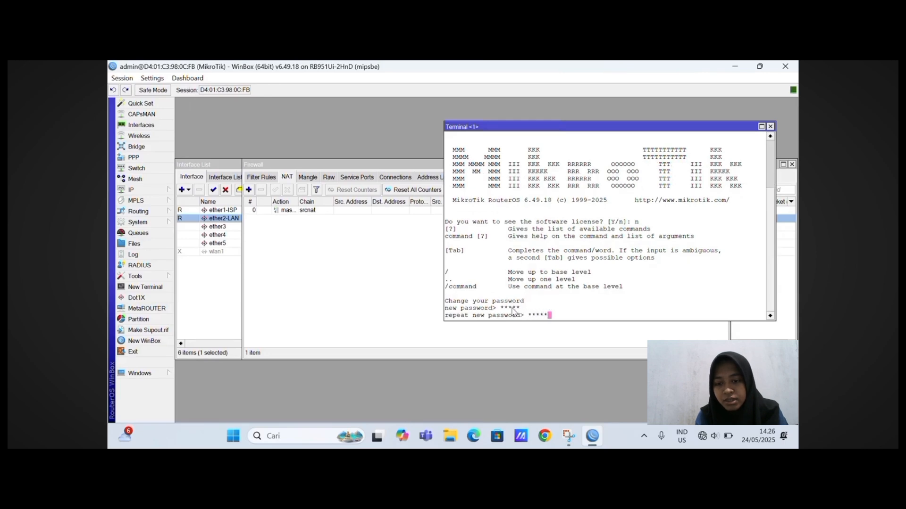
pyautogui.press('Return')
# - Test connectivity from the router terminal by pinging google.com, stopping that ping, and pinging 192.168.28.6
pyautogui.write('ping g')
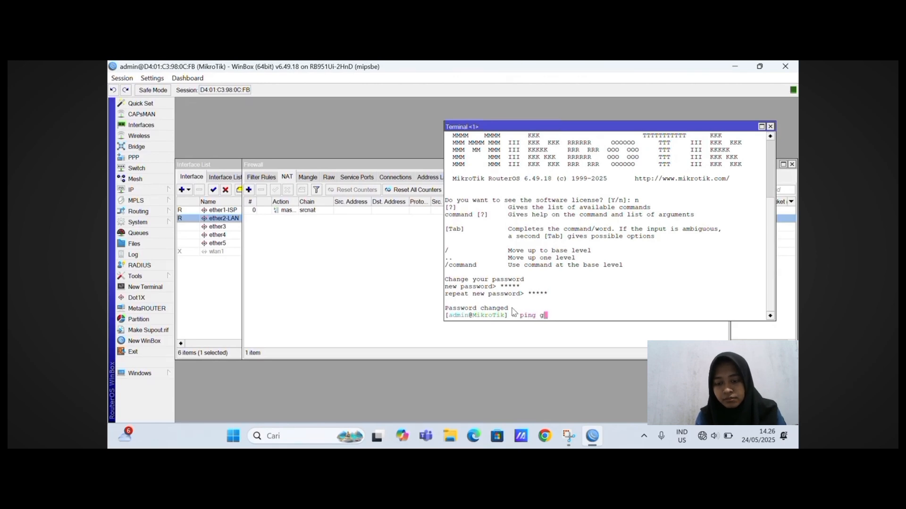
pyautogui.write('oogle.co')
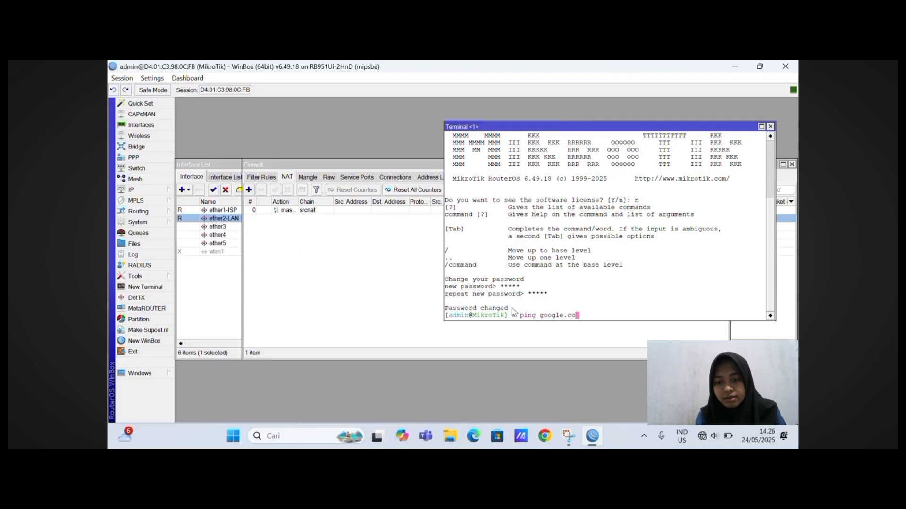
pyautogui.write('m')
pyautogui.press('Return')
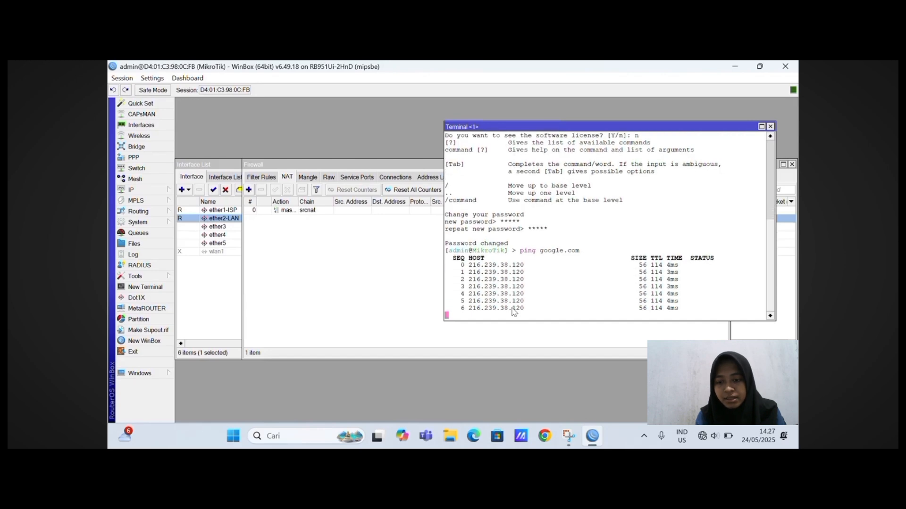
pyautogui.hotkey('ctrl', 'c')
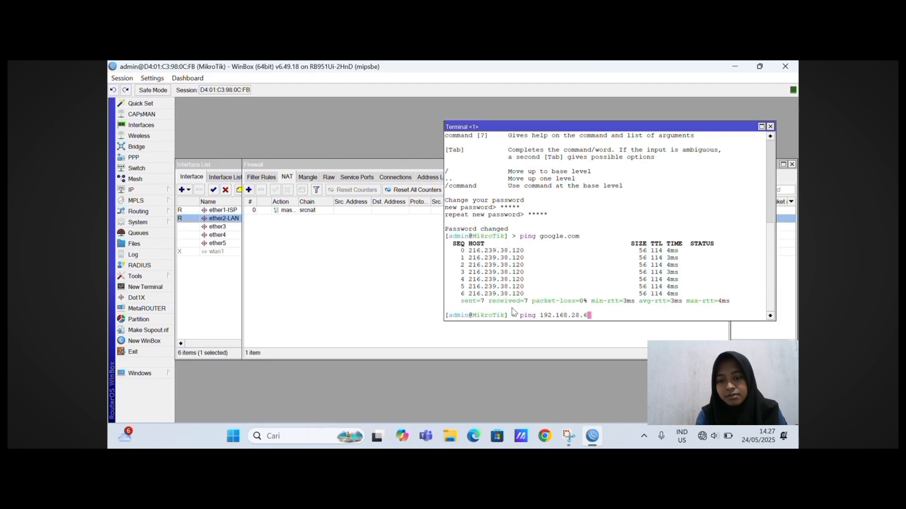
pyautogui.press('Return')
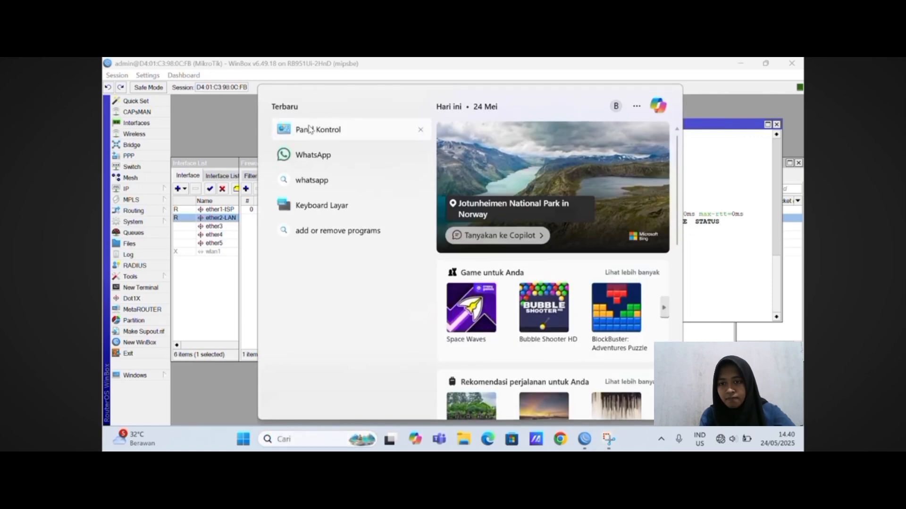
# - Switch to the Windows Control Panel's Network Connections and disable, then re-enable, the Ethernet 4 adapter
pyautogui.press('Escape')
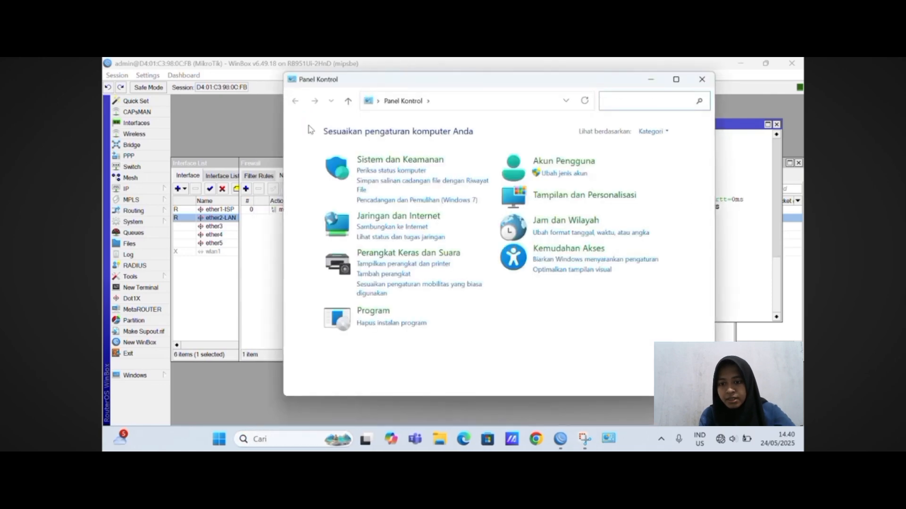
pyautogui.click(381, 223)
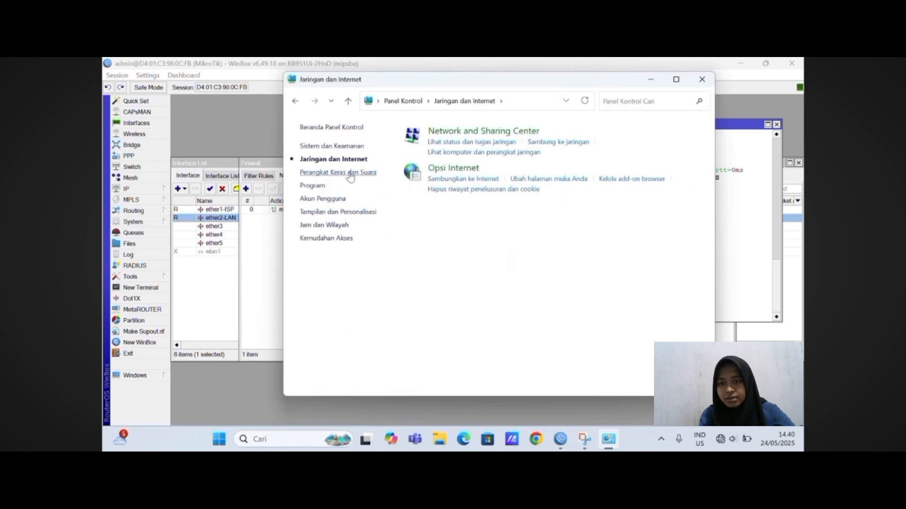
pyautogui.click(469, 131)
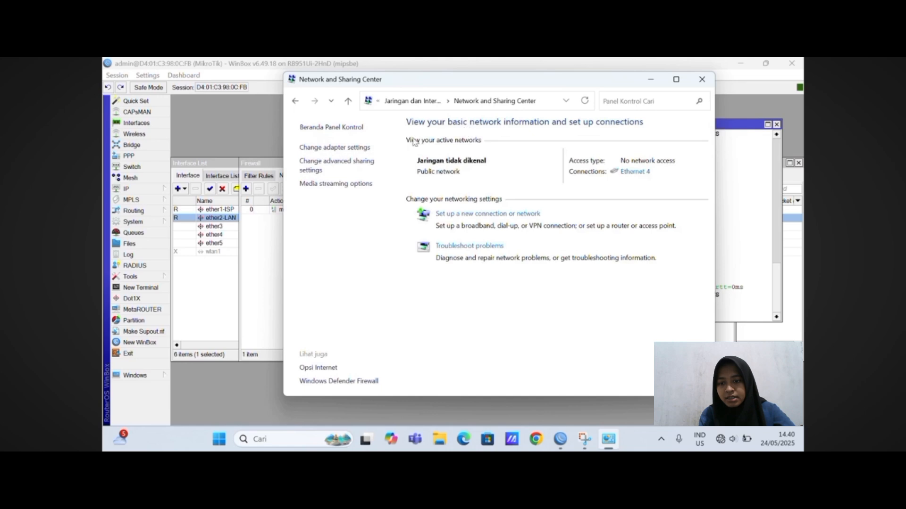
pyautogui.click(338, 149)
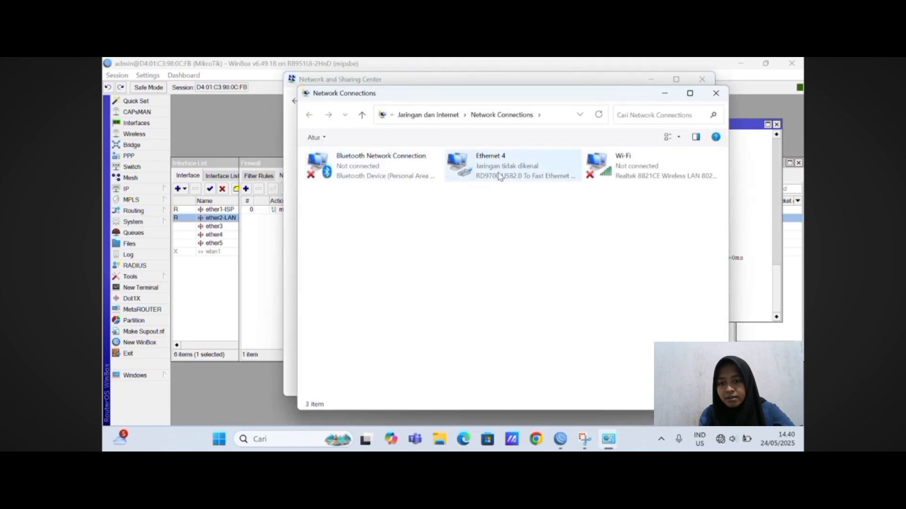
pyautogui.doubleClick(499, 177)
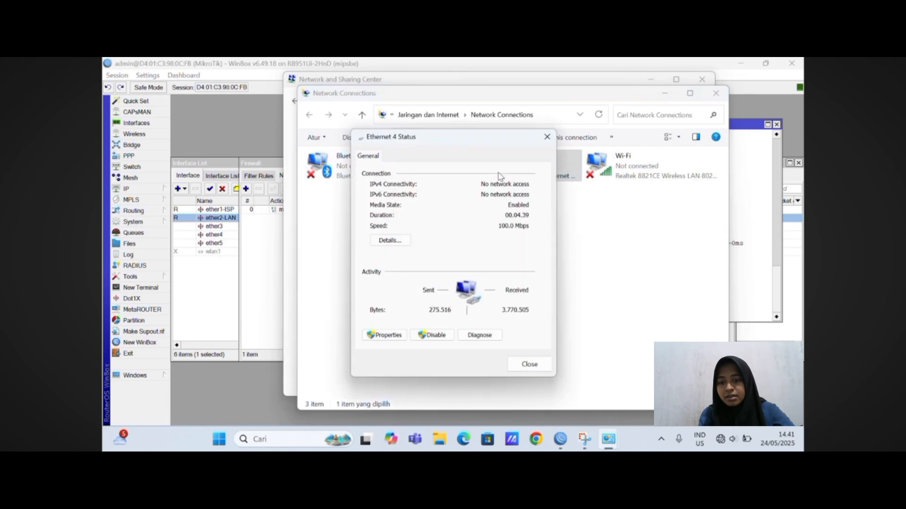
pyautogui.click(439, 336)
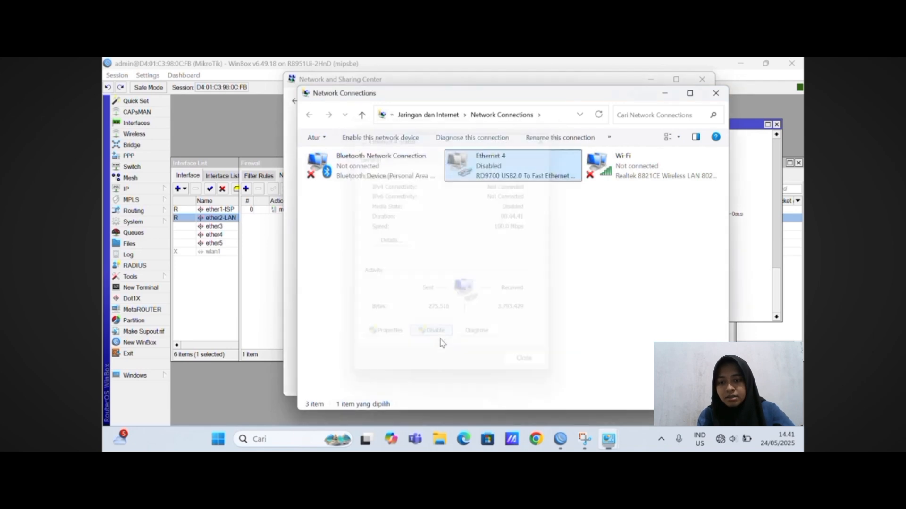
pyautogui.doubleClick(502, 178)
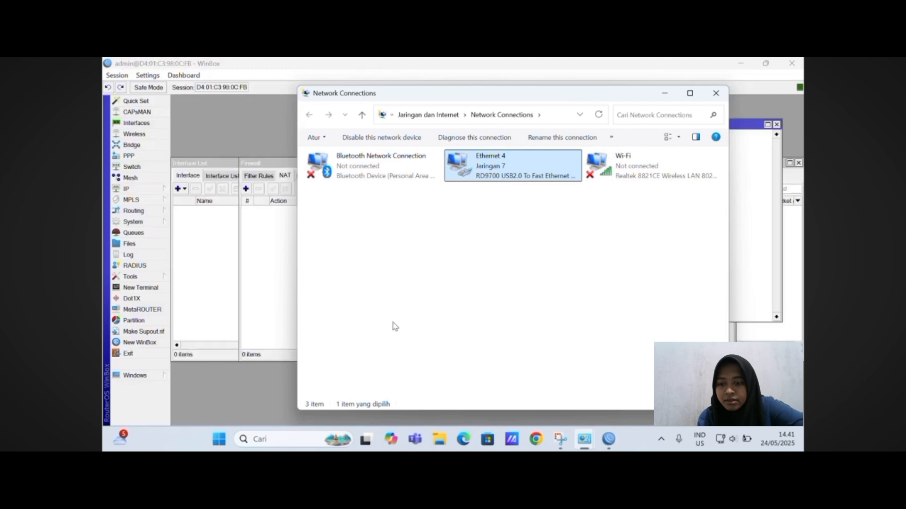
# - Test the PC's connectivity from a Windows Command Prompt by pinging google.com and 192.168.28.6, and close it
pyautogui.press('super+r')
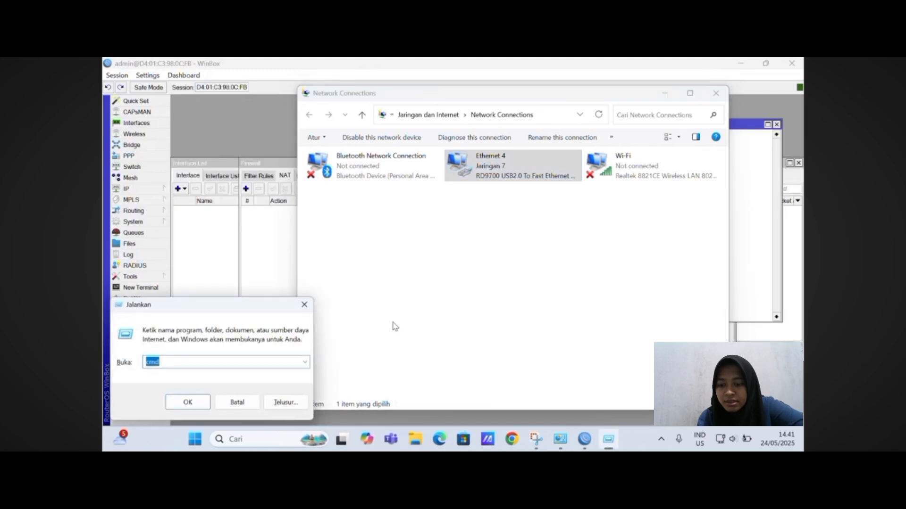
pyautogui.press('Return')
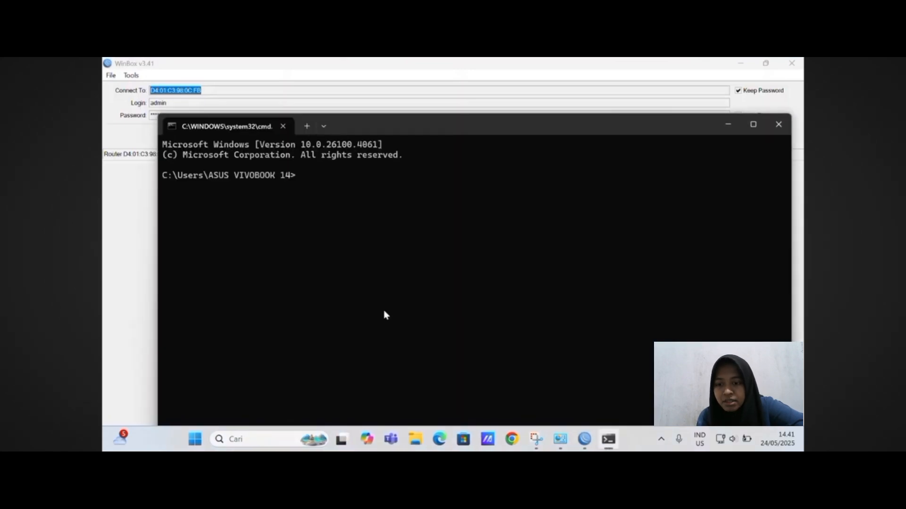
pyautogui.write('ping google.com')
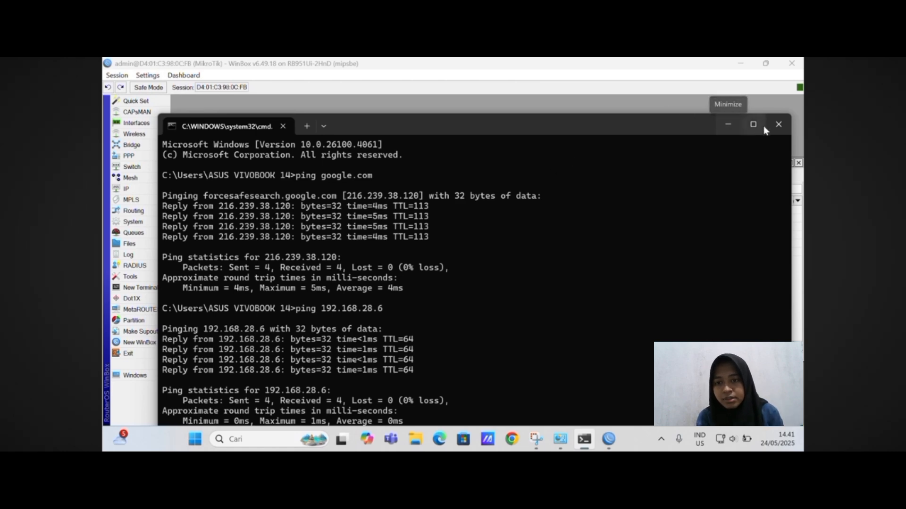
pyautogui.click(779, 125)
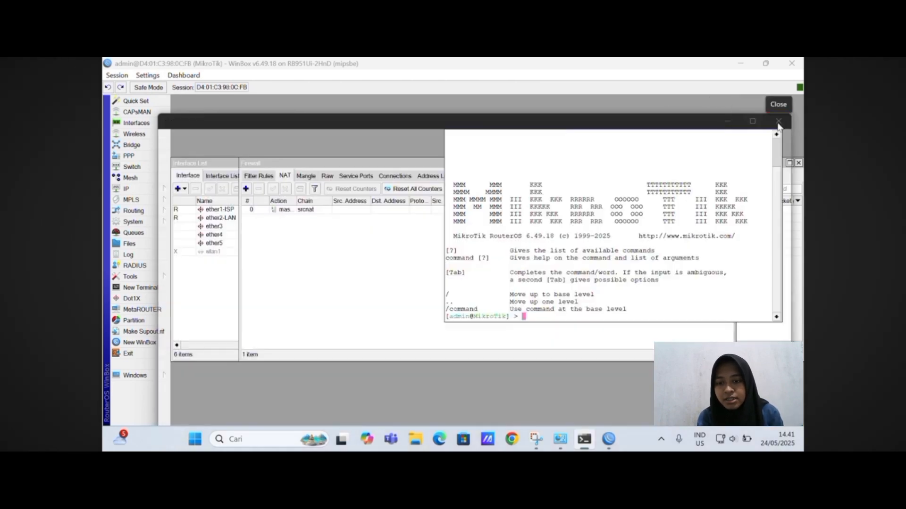